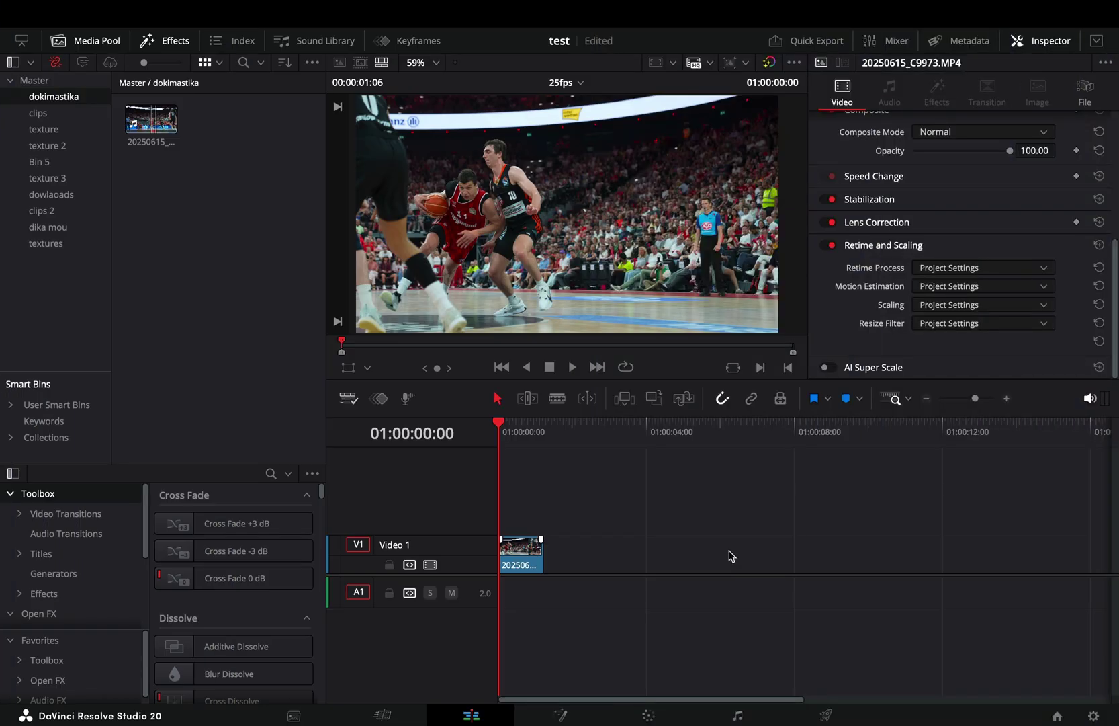
Preview the original clip, then set 20250615_C9973.MP4 to 25% speed and play it back
{"action": "key", "text": "space"}
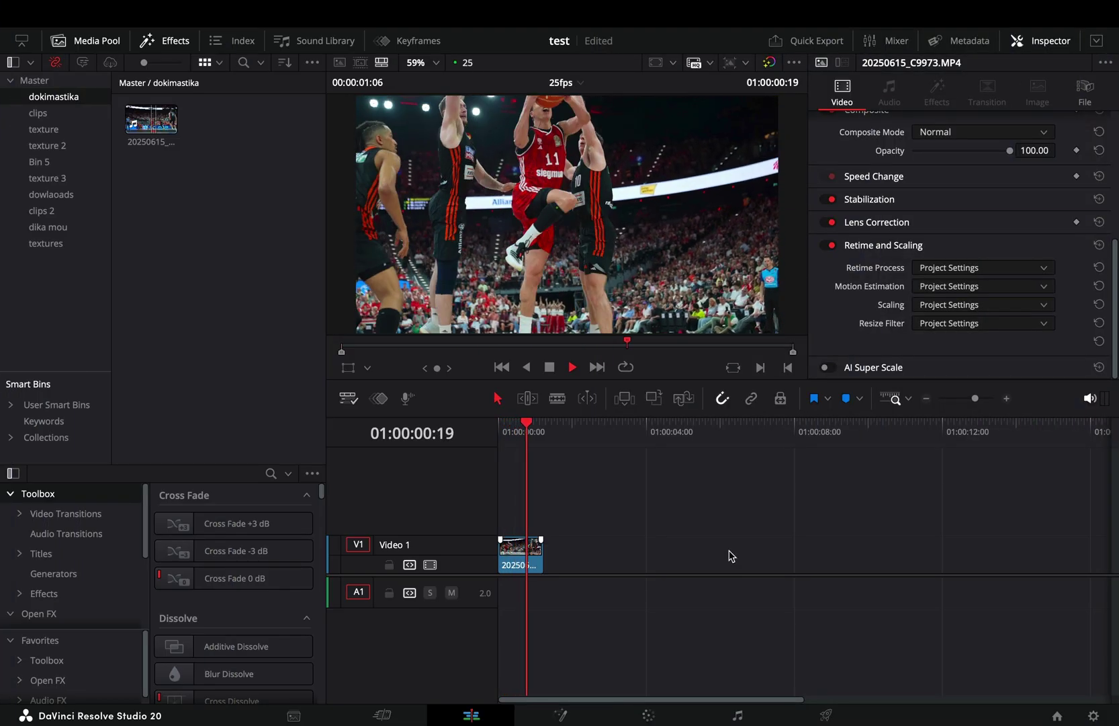
{"action": "key", "text": "Home"}
{"action": "left_click", "coordinate": [527, 559]}
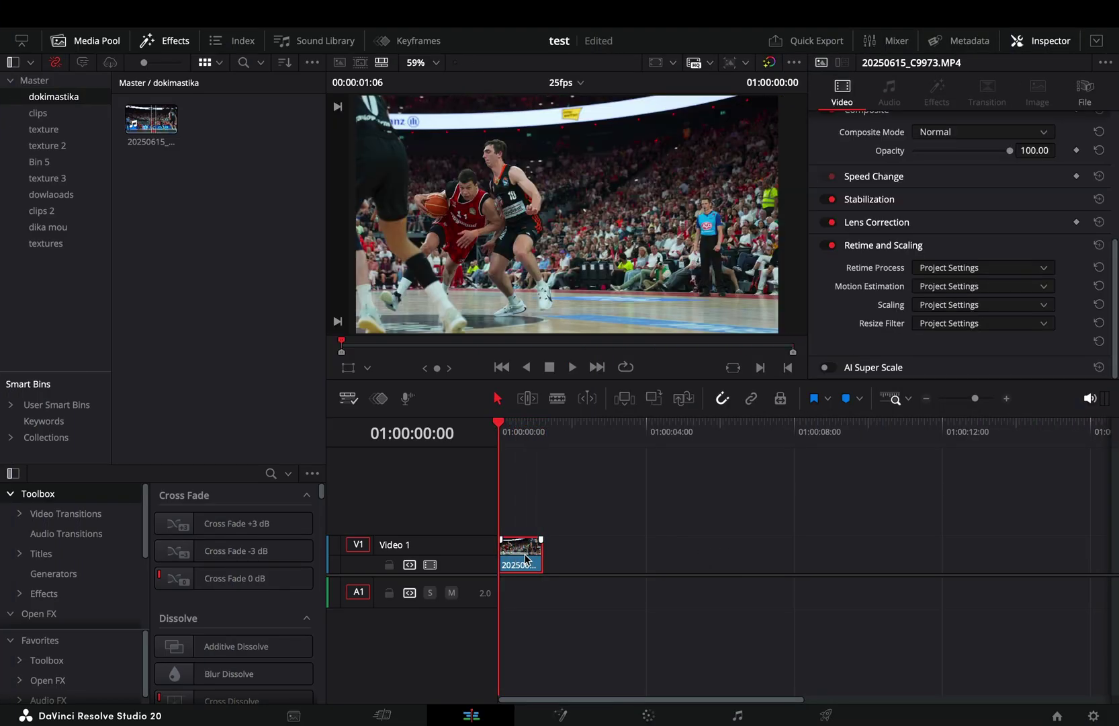
{"action": "right_click", "coordinate": [527, 559]}
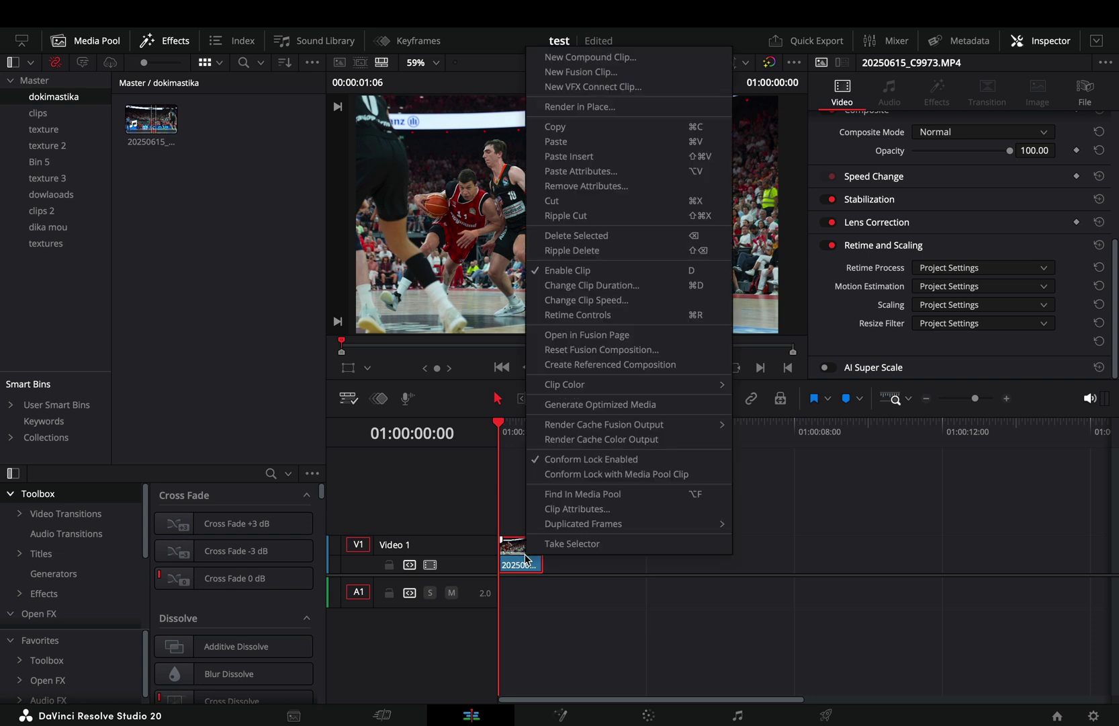
{"action": "left_click", "coordinate": [581, 299]}
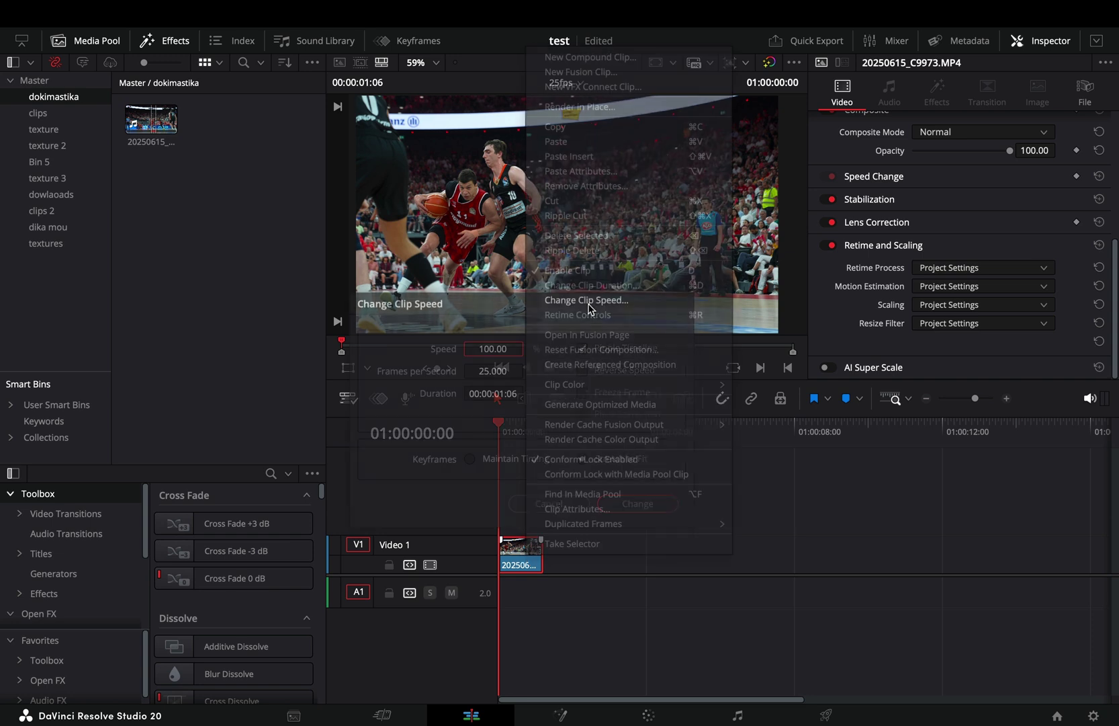
{"action": "left_click", "coordinate": [494, 349]}
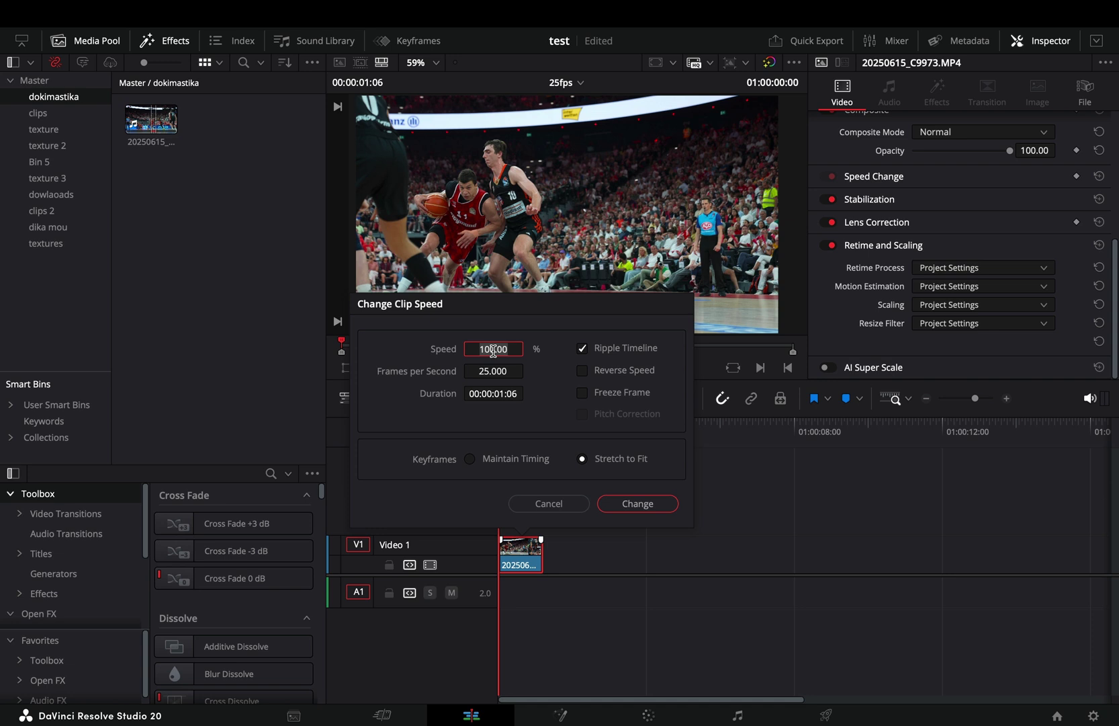
{"action": "type", "text": "25"}
{"action": "left_click", "coordinate": [637, 503]}
{"action": "key", "text": "space"}
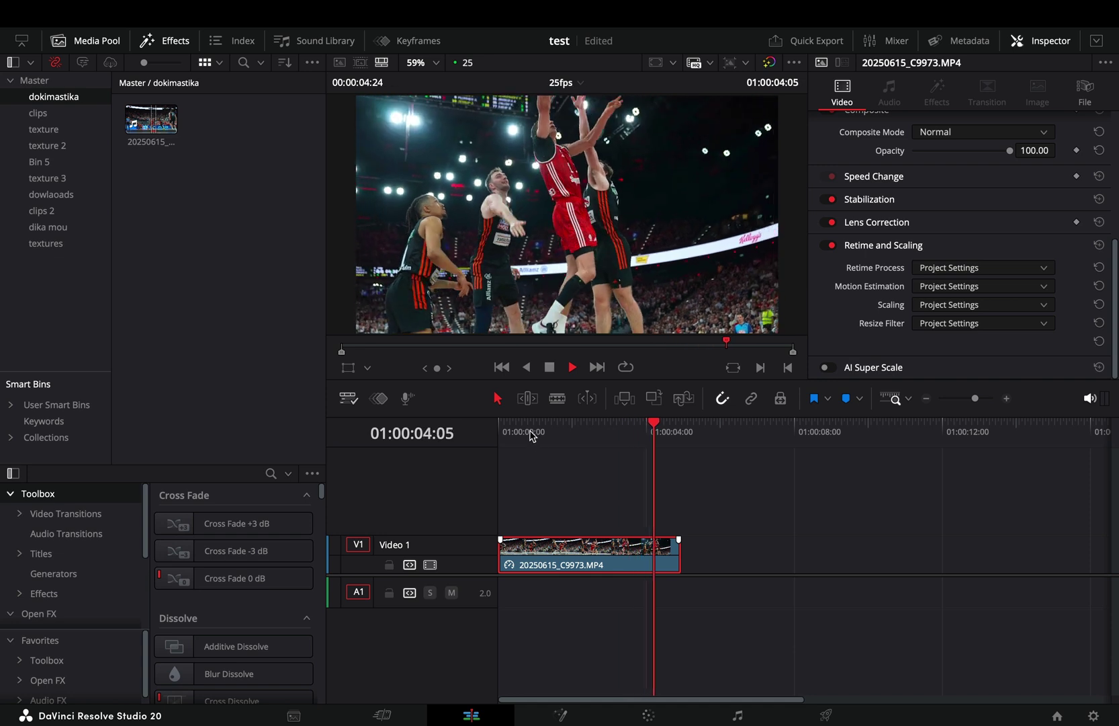
Save the project, change the clip's speed from 25 to 10%, and play the result
{"action": "key", "text": "ctrl+s"}
{"action": "right_click", "coordinate": [565, 546]}
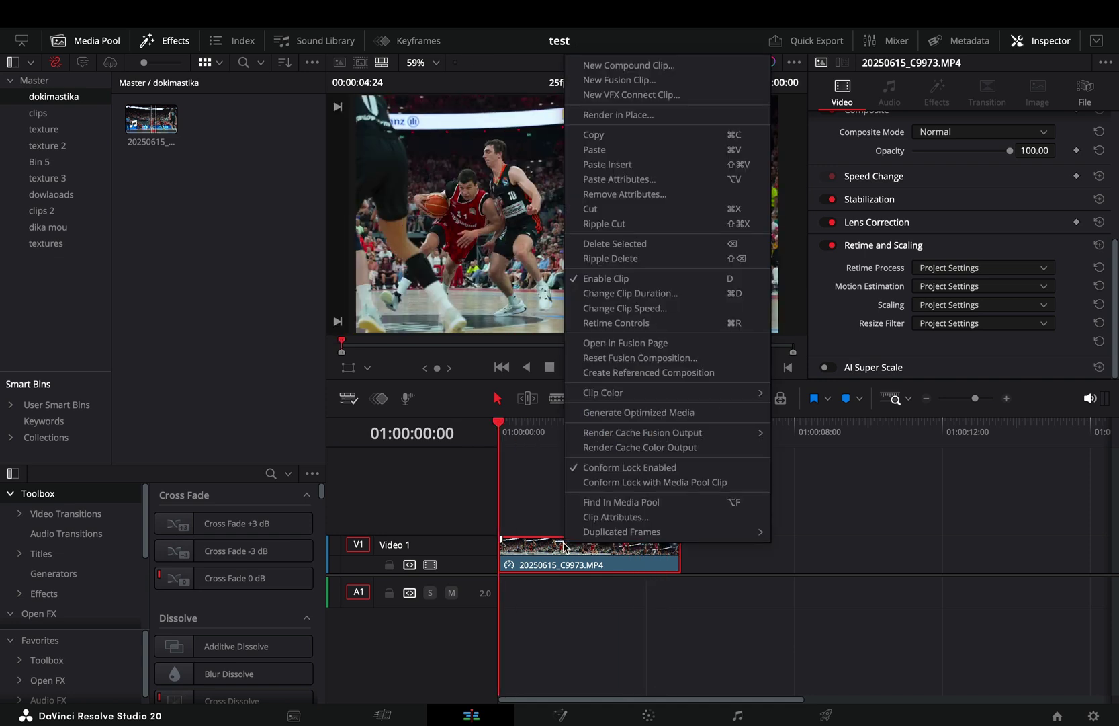
{"action": "left_click", "coordinate": [591, 309]}
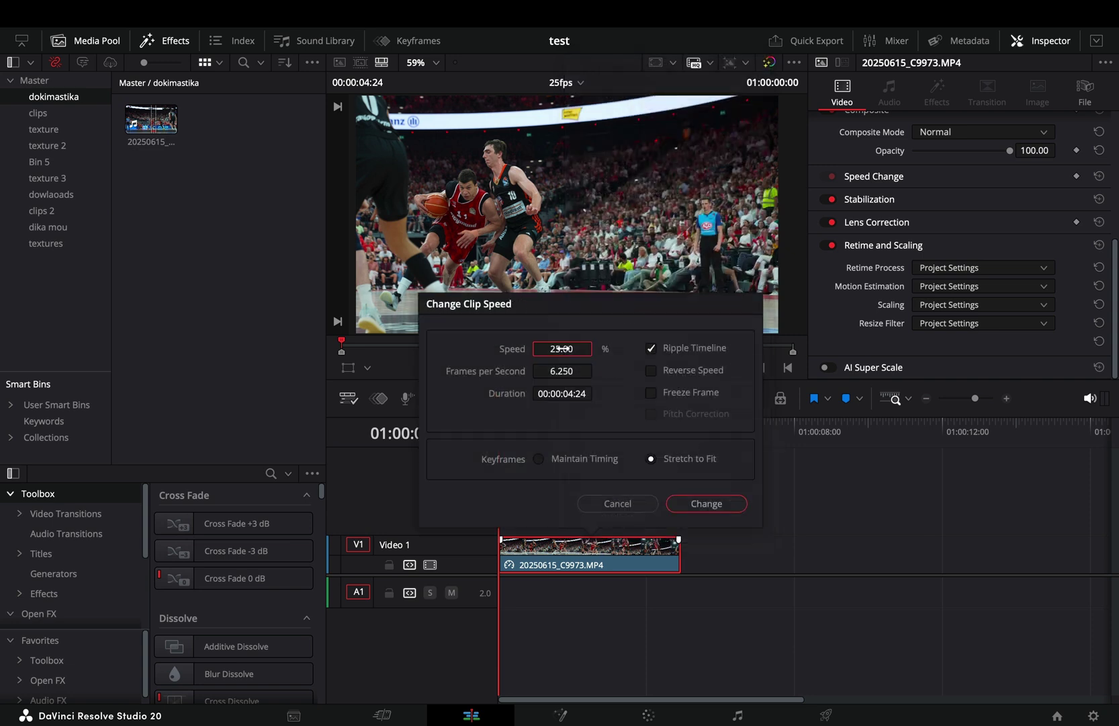
{"action": "left_click", "coordinate": [563, 348]}
{"action": "key", "text": "ctrl+a"}
{"action": "type", "text": "10"}
{"action": "left_click", "coordinate": [706, 503]}
{"action": "key", "text": "space"}
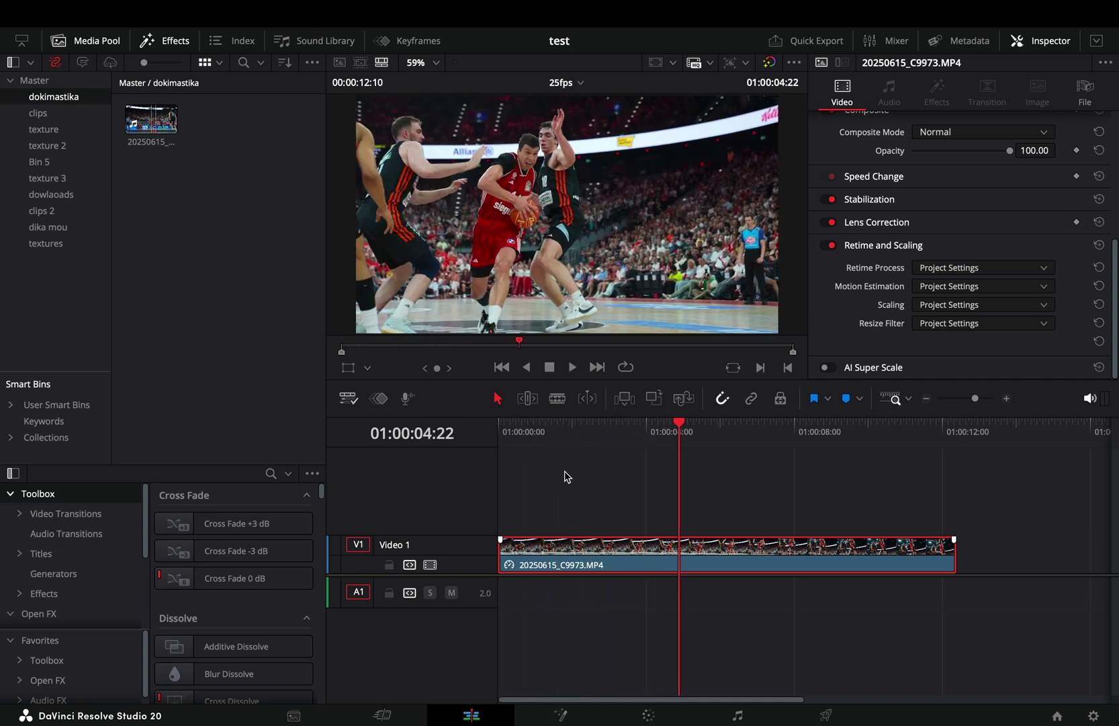
Set Retime Process to Optical Flow and Motion Estimation to AI Speed Warp Better, then save
{"action": "left_click", "coordinate": [882, 245]}
{"action": "left_click", "coordinate": [891, 246]}
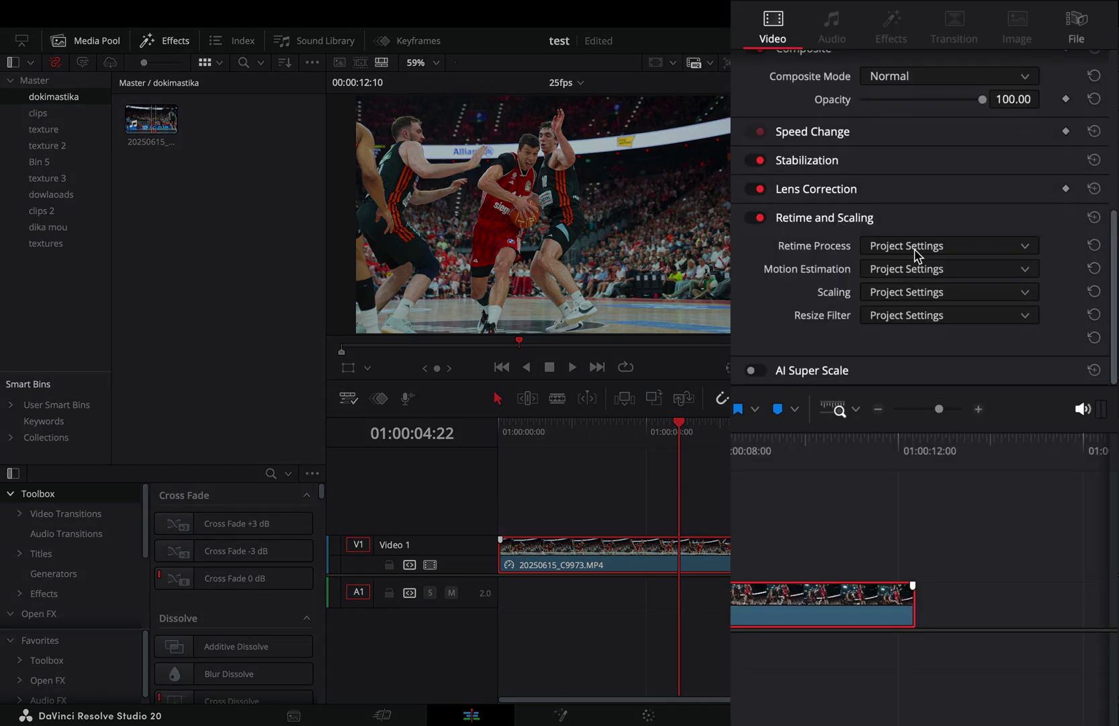
{"action": "left_click", "coordinate": [907, 246]}
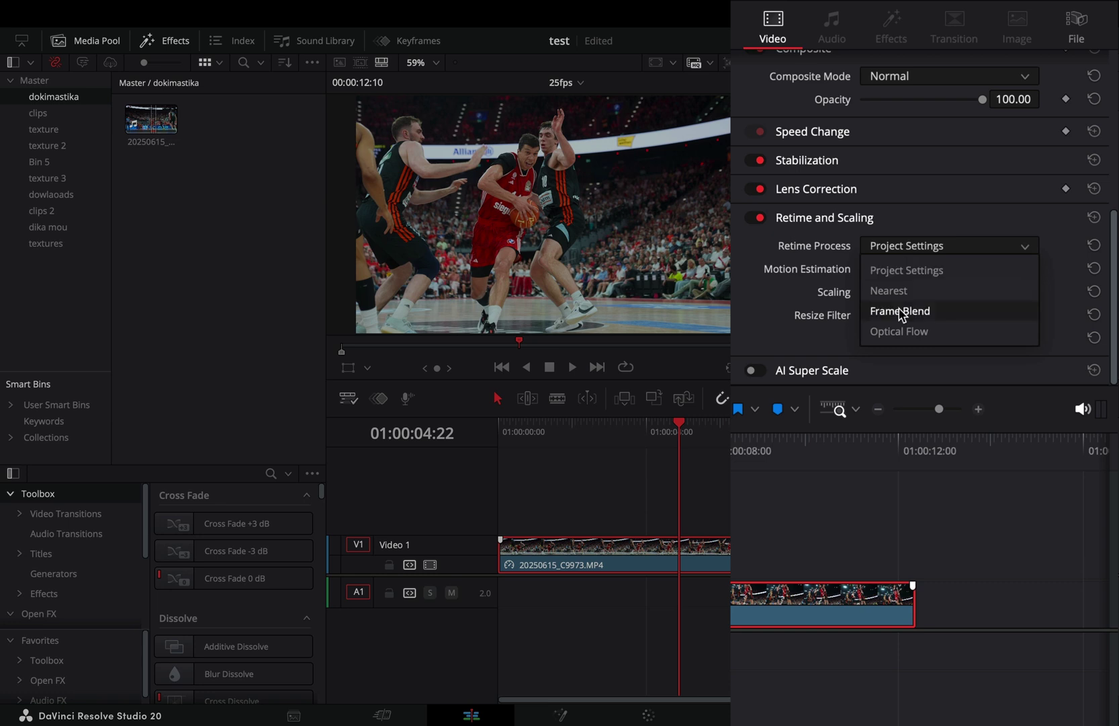
{"action": "left_click", "coordinate": [897, 330]}
{"action": "left_click", "coordinate": [897, 272]}
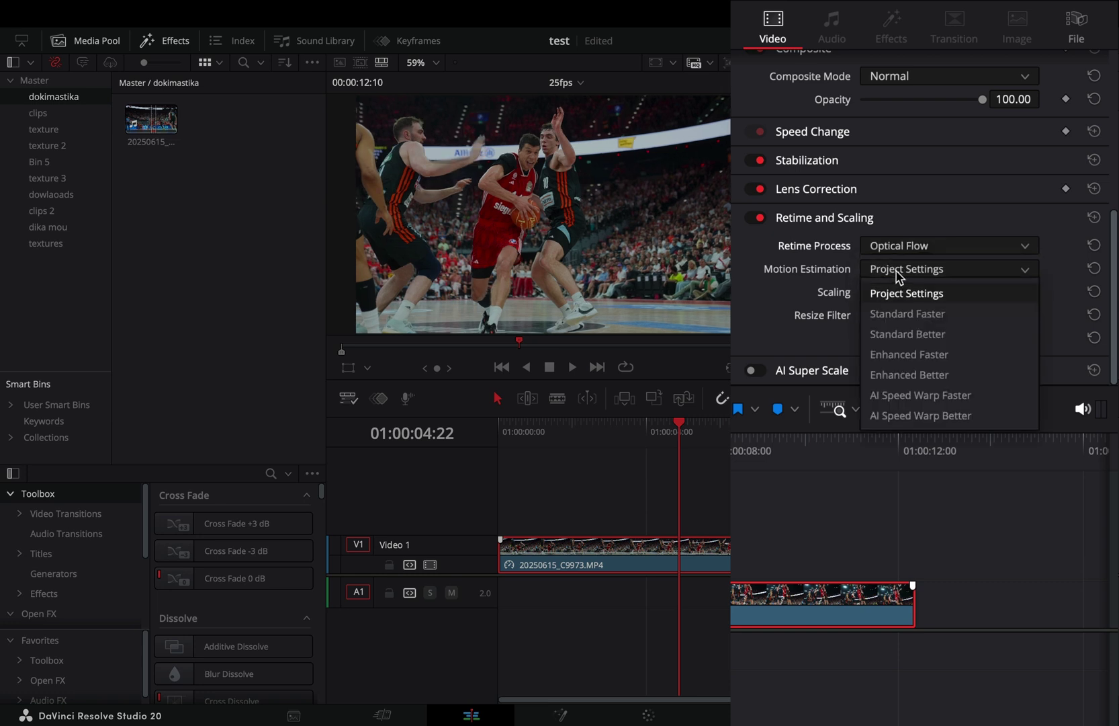
{"action": "left_click", "coordinate": [924, 415]}
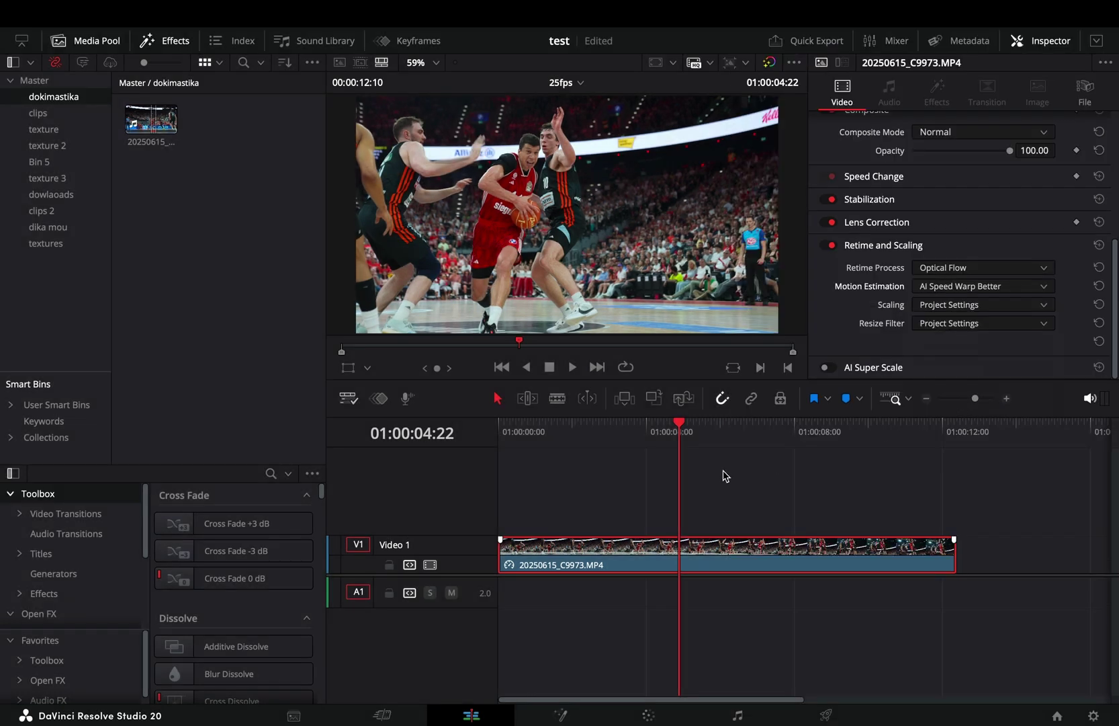
{"action": "key", "text": "super+s"}
Enable Render Cache Color Output on the V1 clip and rewind the playhead to the start
{"action": "right_click", "coordinate": [703, 555]}
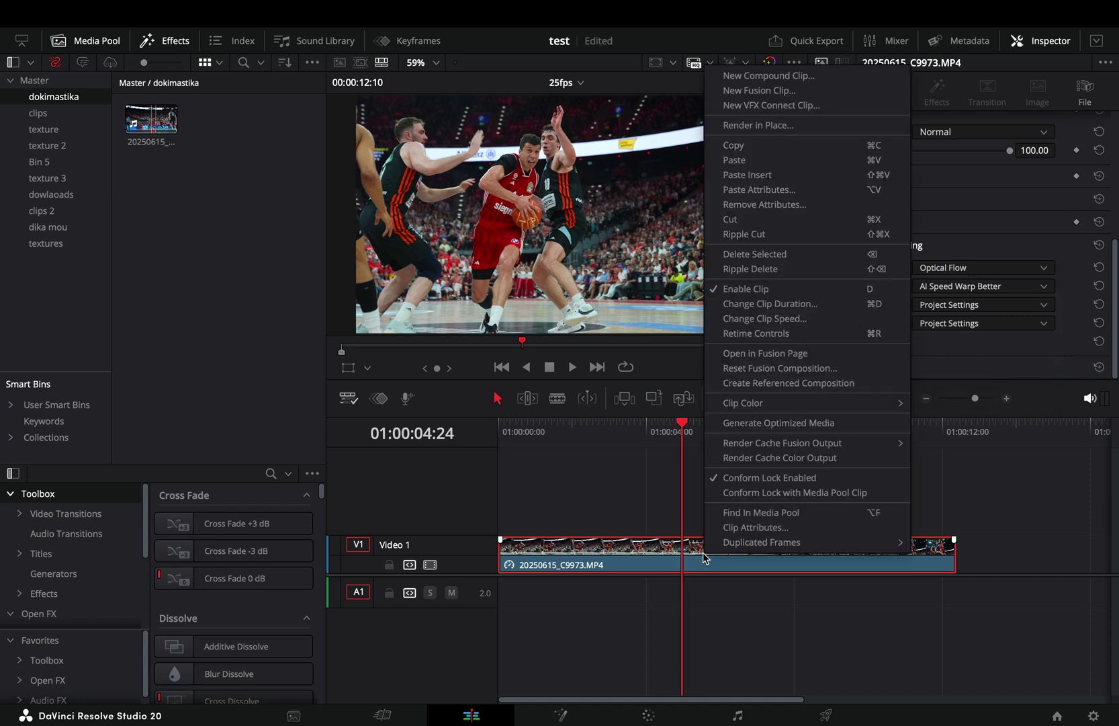
{"action": "left_click", "coordinate": [734, 459]}
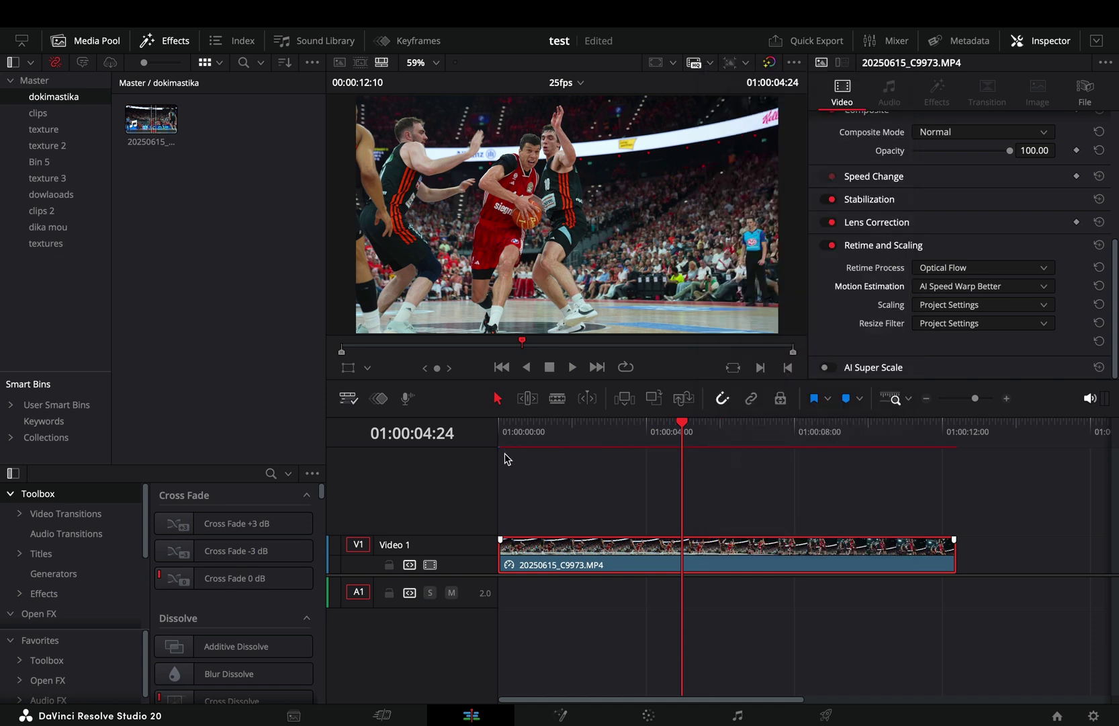
{"action": "left_click_drag", "start_coordinate": [541, 435], "coordinate": [452, 437]}
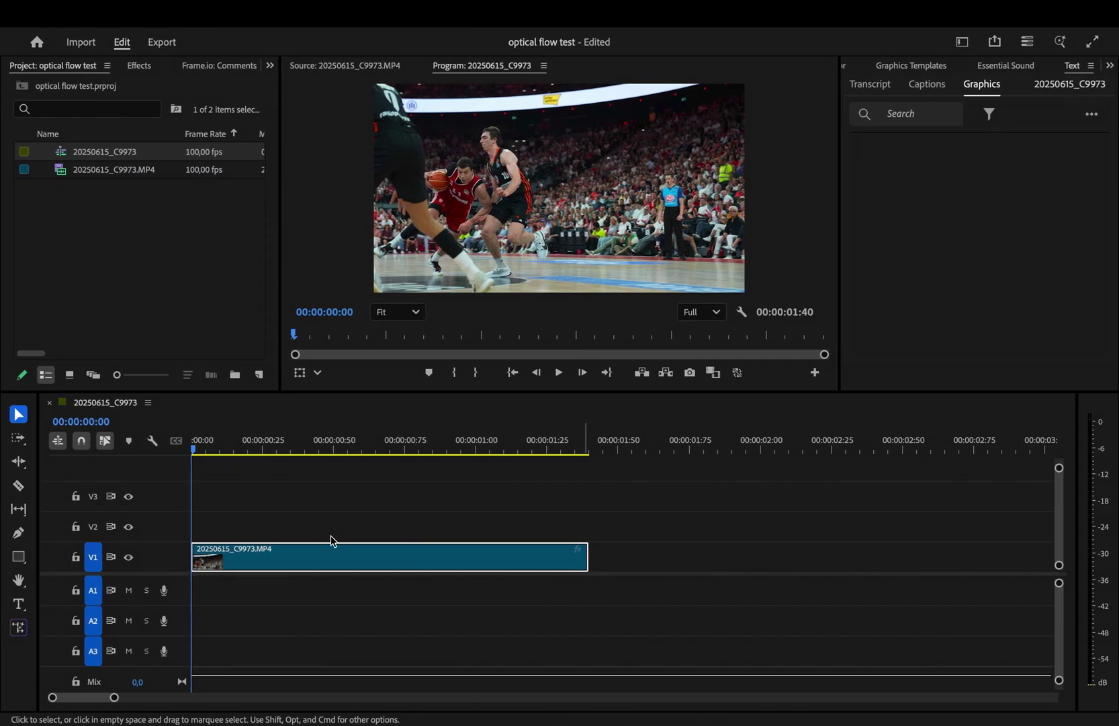
Set the V1 clip's Speed/Duration to 10% with Optical Flow time interpolation
{"action": "right_click", "coordinate": [325, 563]}
{"action": "scroll", "coordinate": [376, 594], "scroll_direction": "down", "scroll_amount": 10}
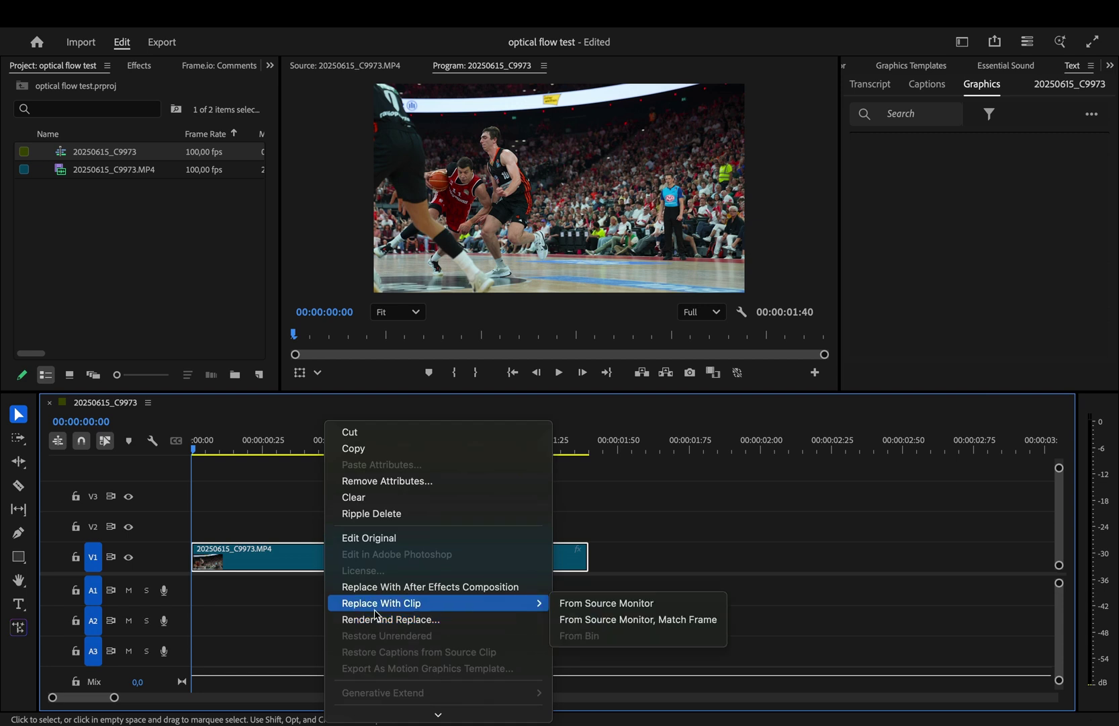
{"action": "left_click", "coordinate": [400, 537]}
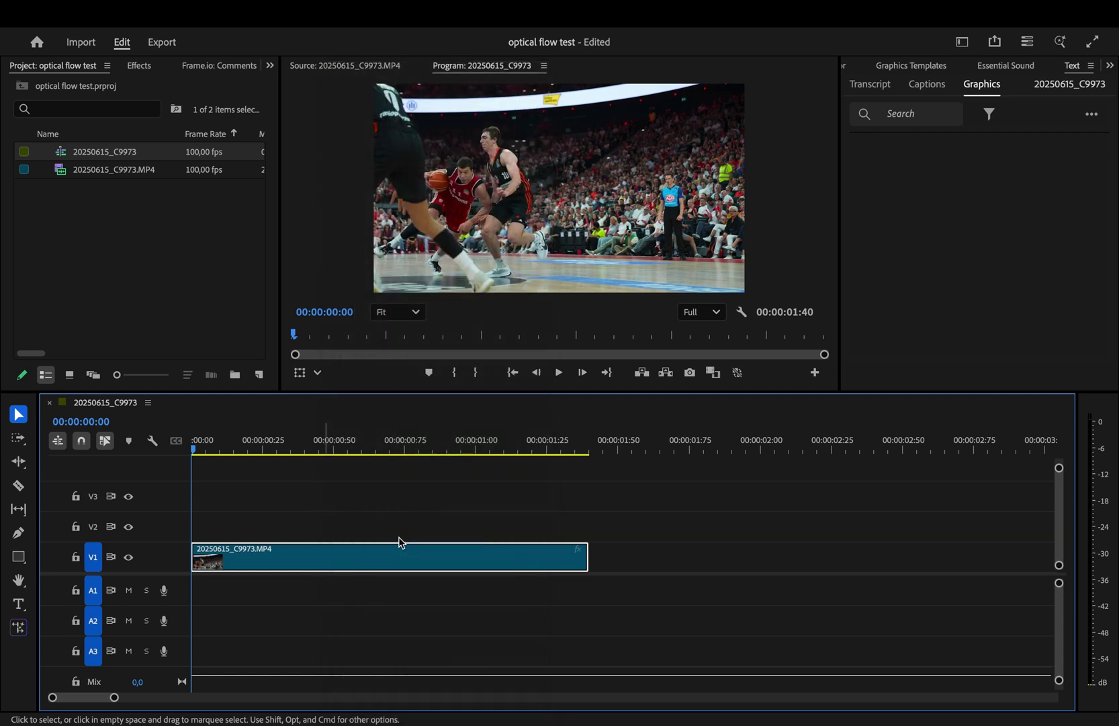
{"action": "type", "text": "10"}
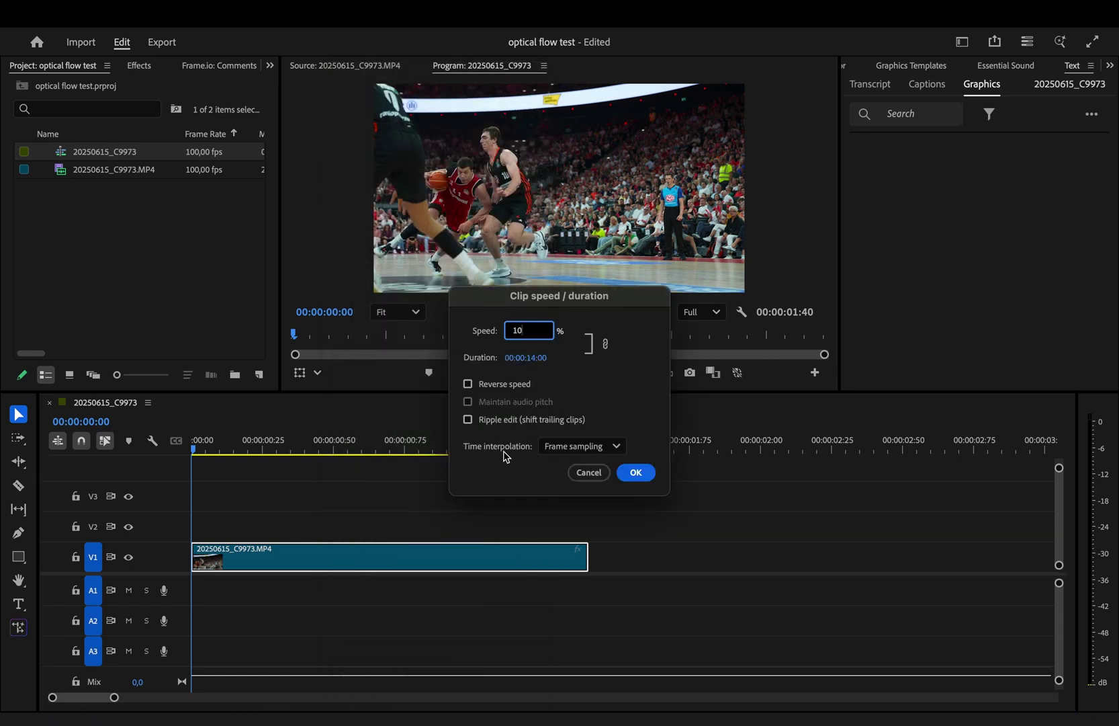
{"action": "left_click", "coordinate": [613, 449]}
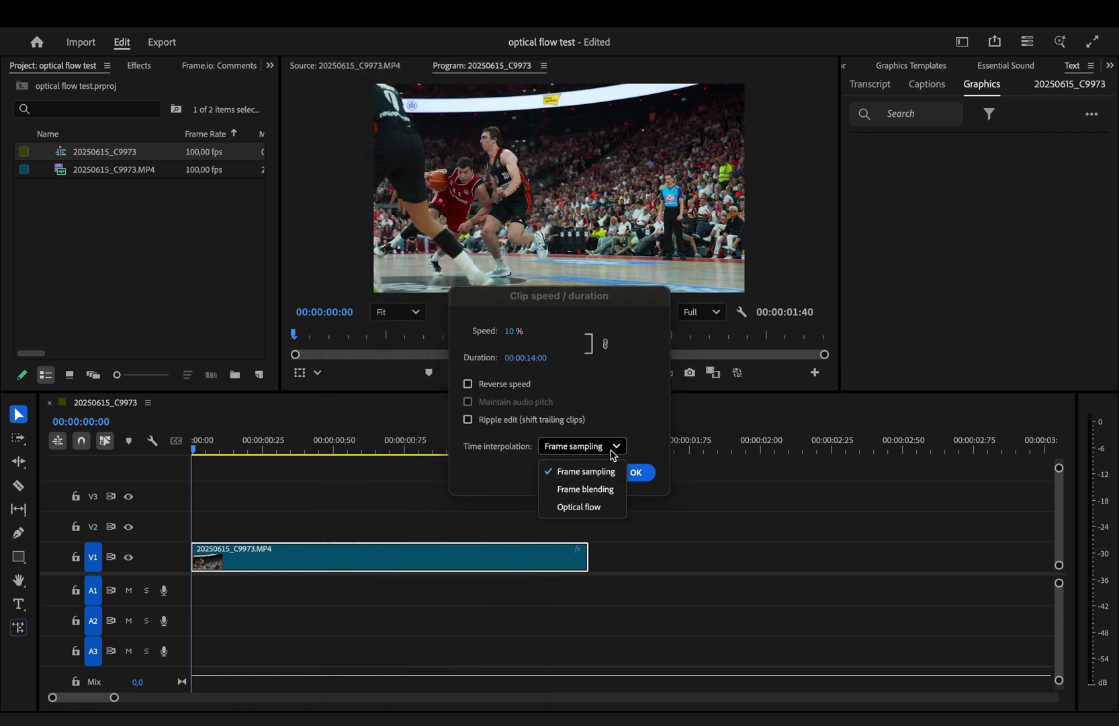
{"action": "left_click", "coordinate": [581, 508]}
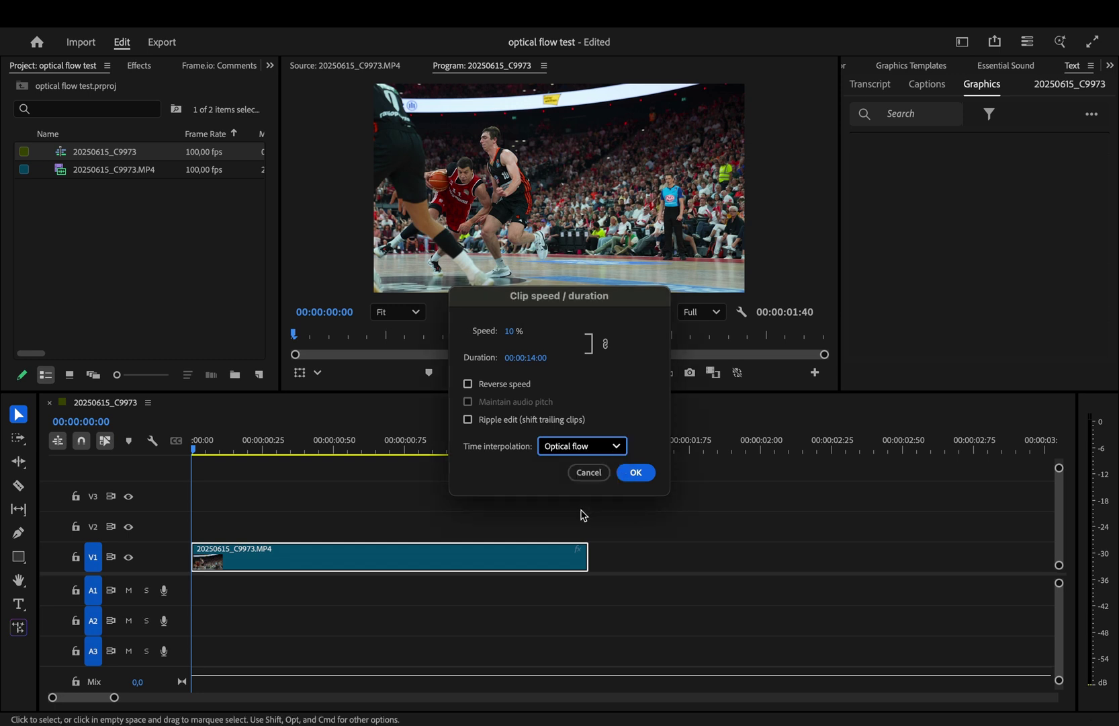
{"action": "left_click", "coordinate": [637, 474]}
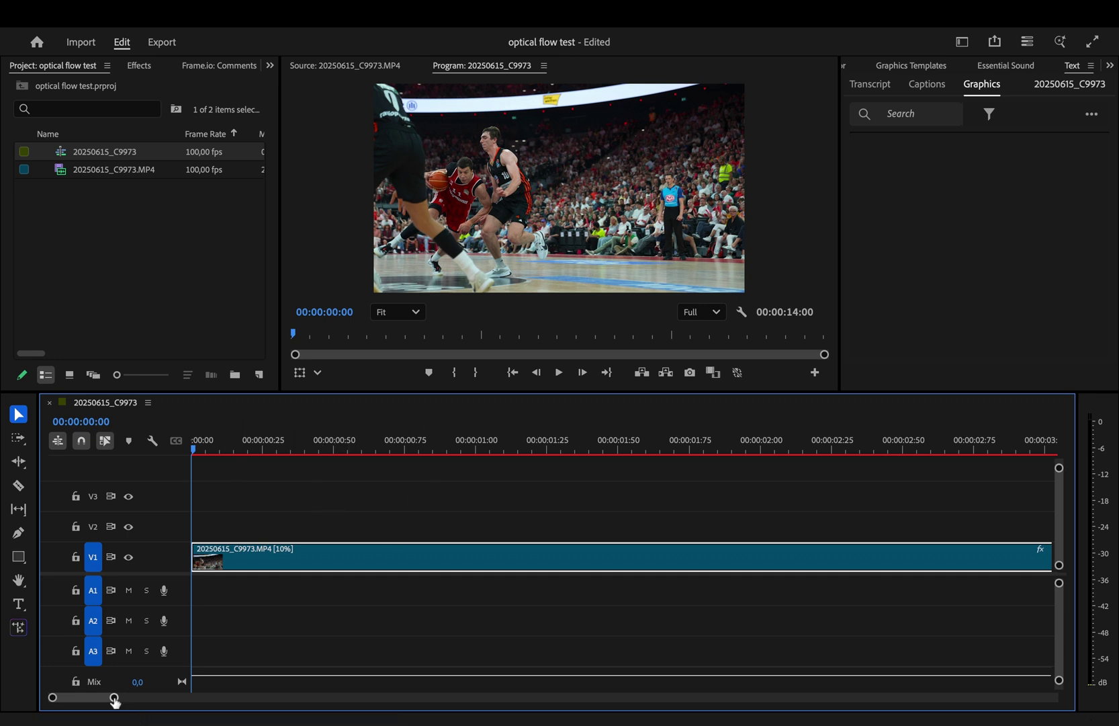
Zoom the timeline out and Render and Replace the slowed clip with default settings
{"action": "left_click_drag", "start_coordinate": [114, 699], "coordinate": [198, 697]}
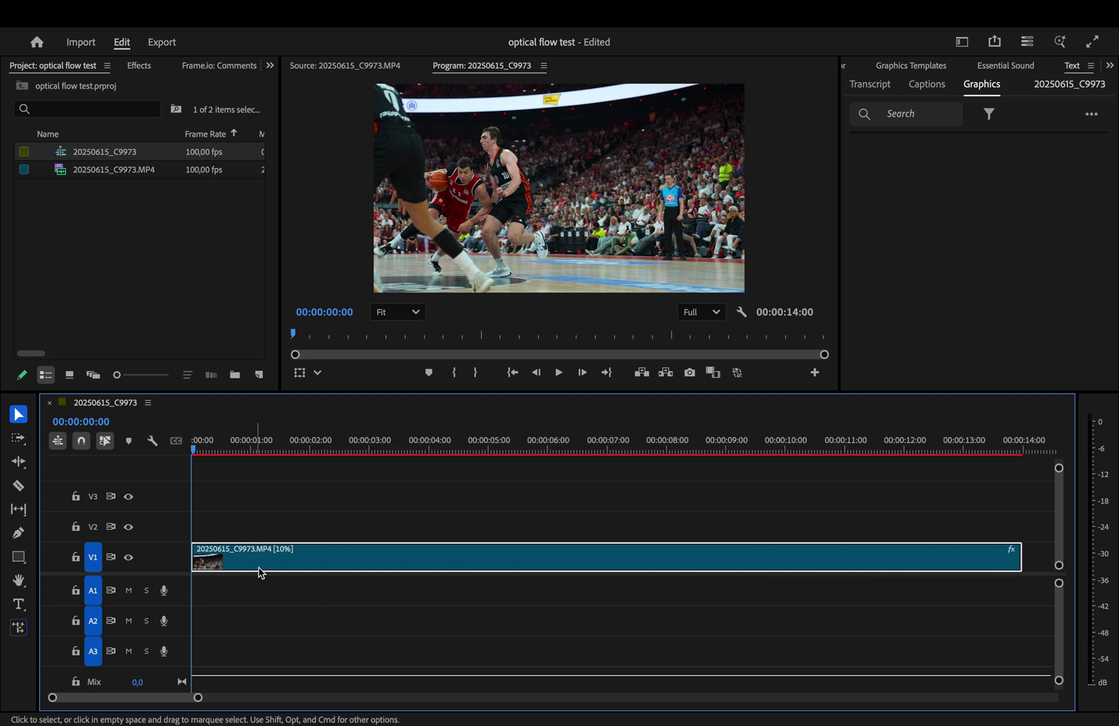
{"action": "right_click", "coordinate": [260, 571]}
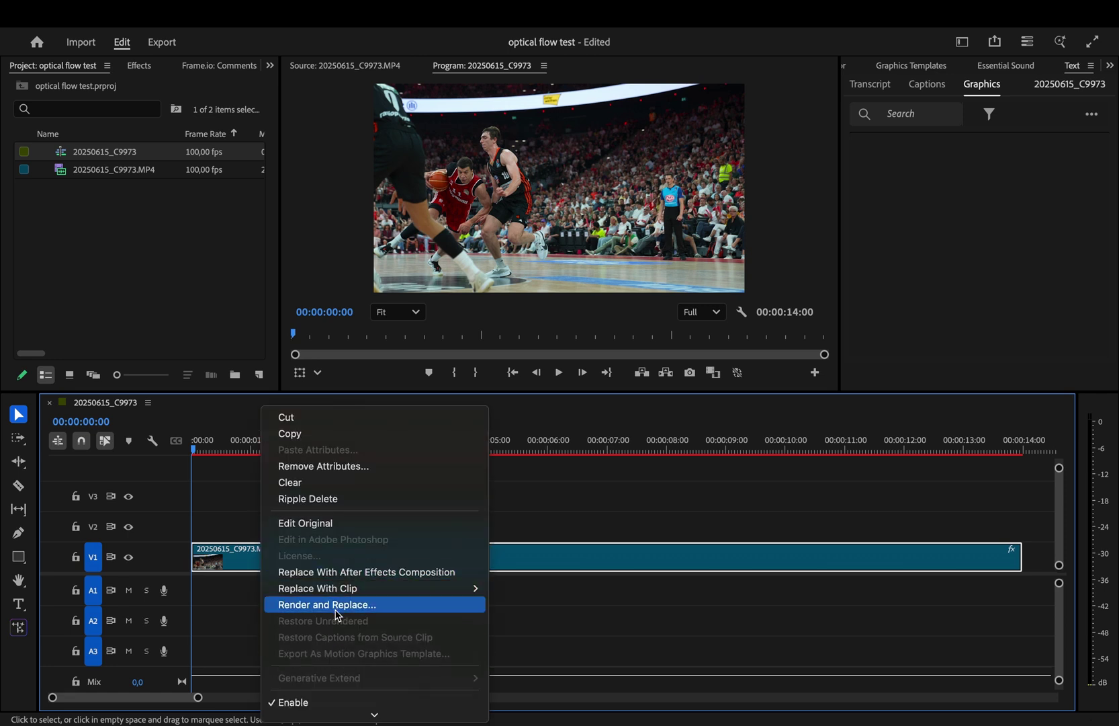
{"action": "left_click", "coordinate": [339, 574]}
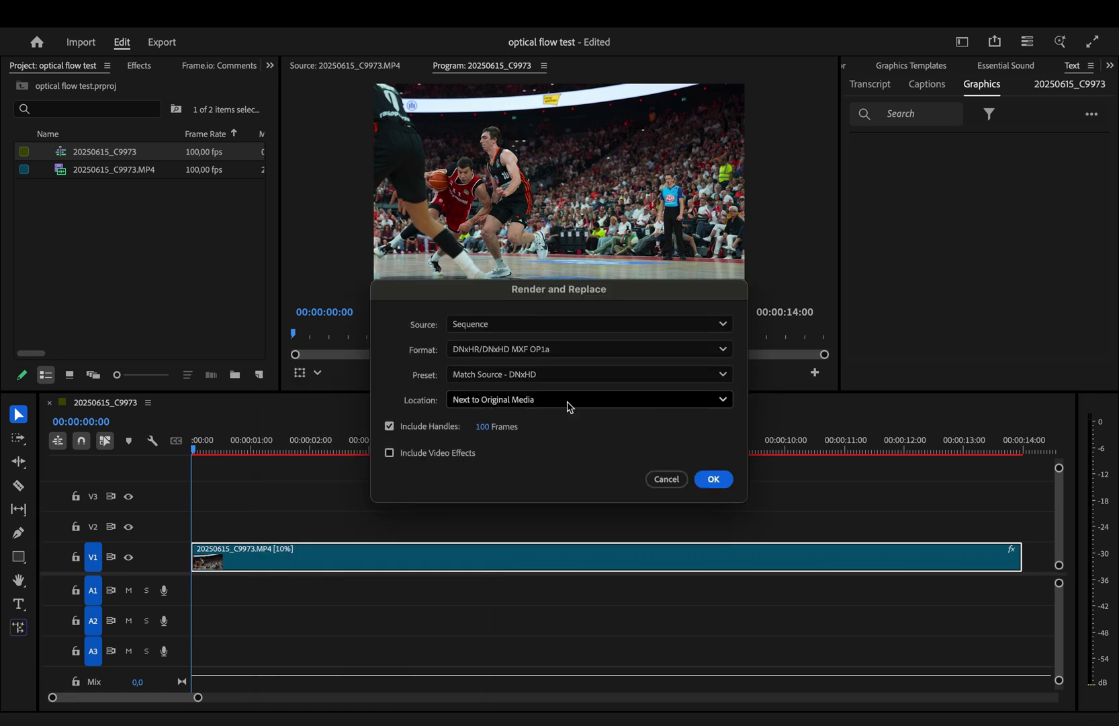
{"action": "left_click", "coordinate": [713, 479]}
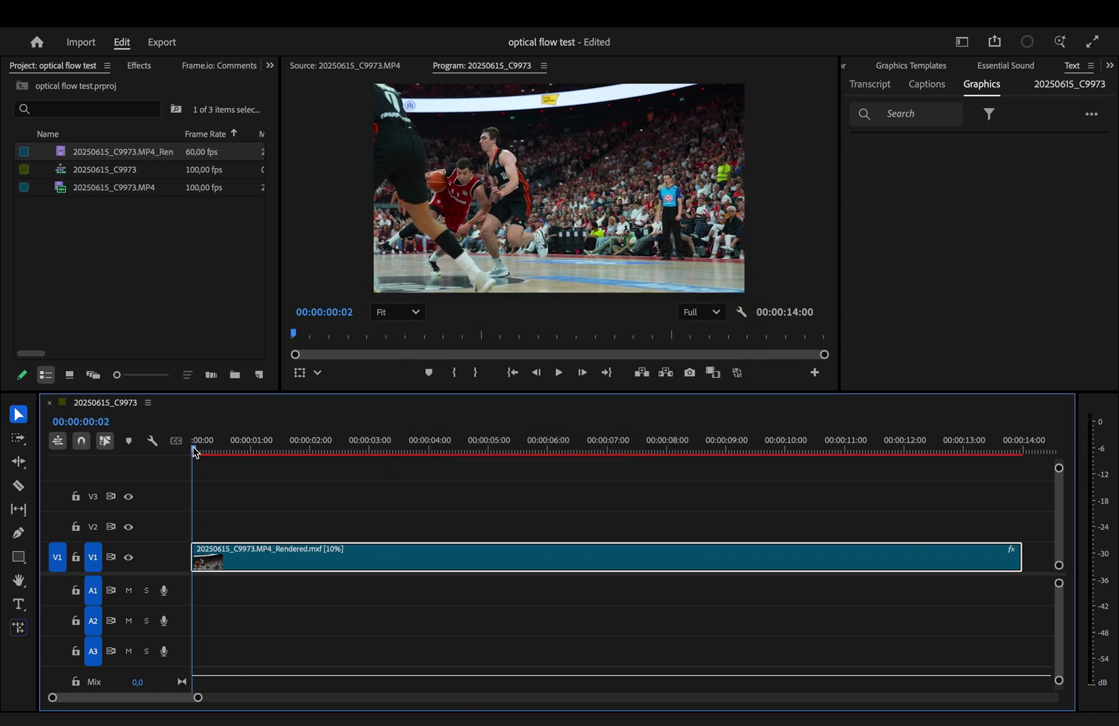
Check the rendered clip's context options, then browse the Edit menu commands
{"action": "right_click", "coordinate": [363, 561]}
{"action": "key", "text": "Escape"}
{"action": "left_click", "coordinate": [164, 14]}
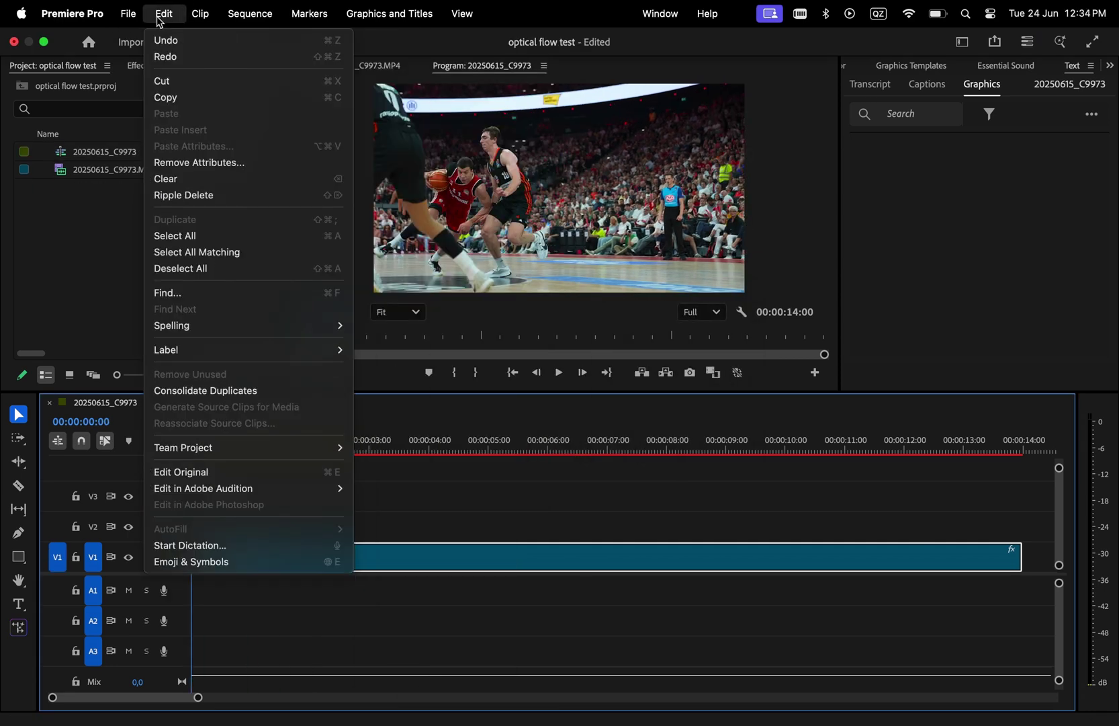
{"action": "mouse_move", "coordinate": [250, 13]}
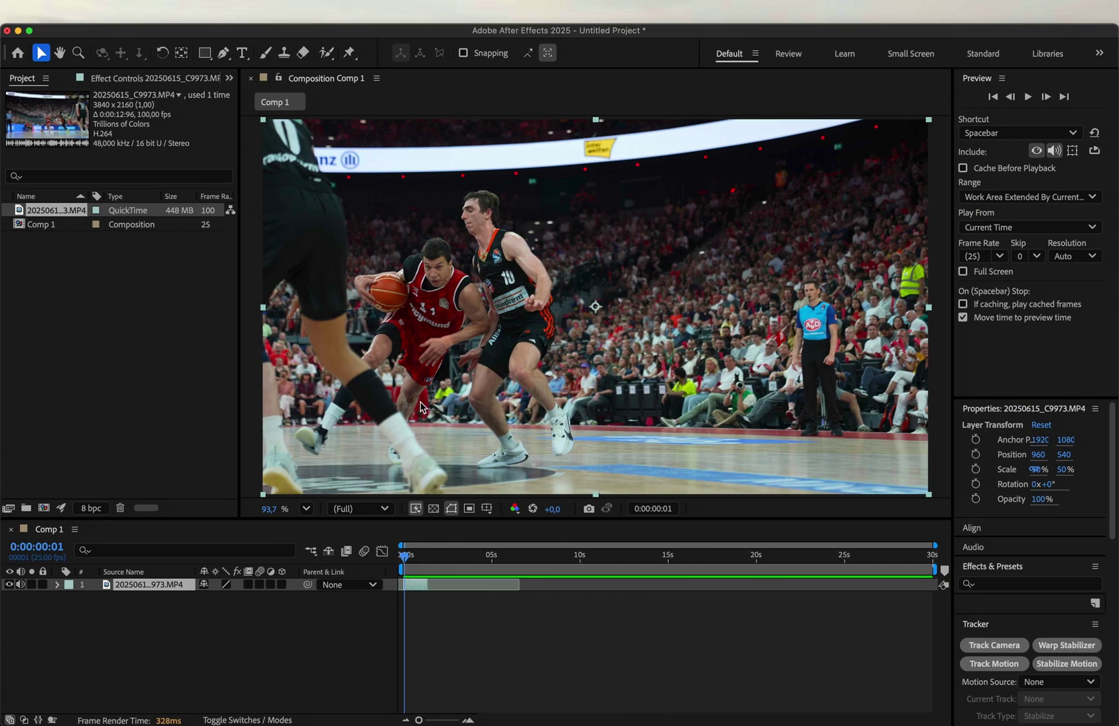
Time-stretch the basketball layer with a Stretch Factor of 1000
{"action": "right_click", "coordinate": [416, 591]}
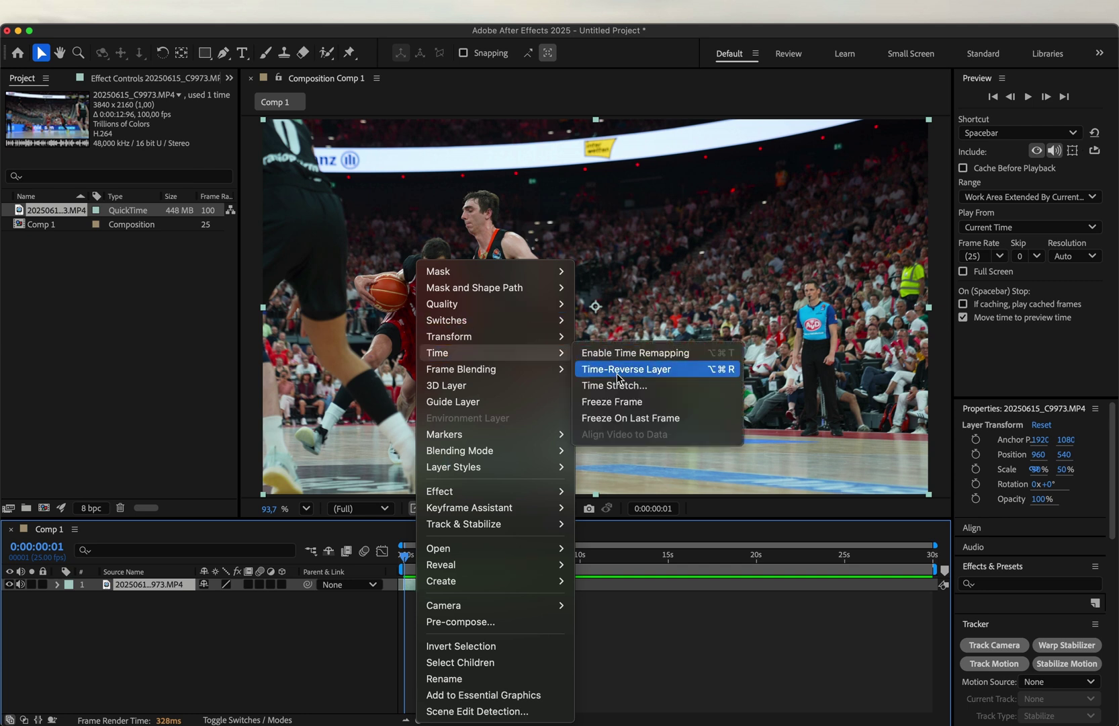
{"action": "left_click", "coordinate": [615, 370]}
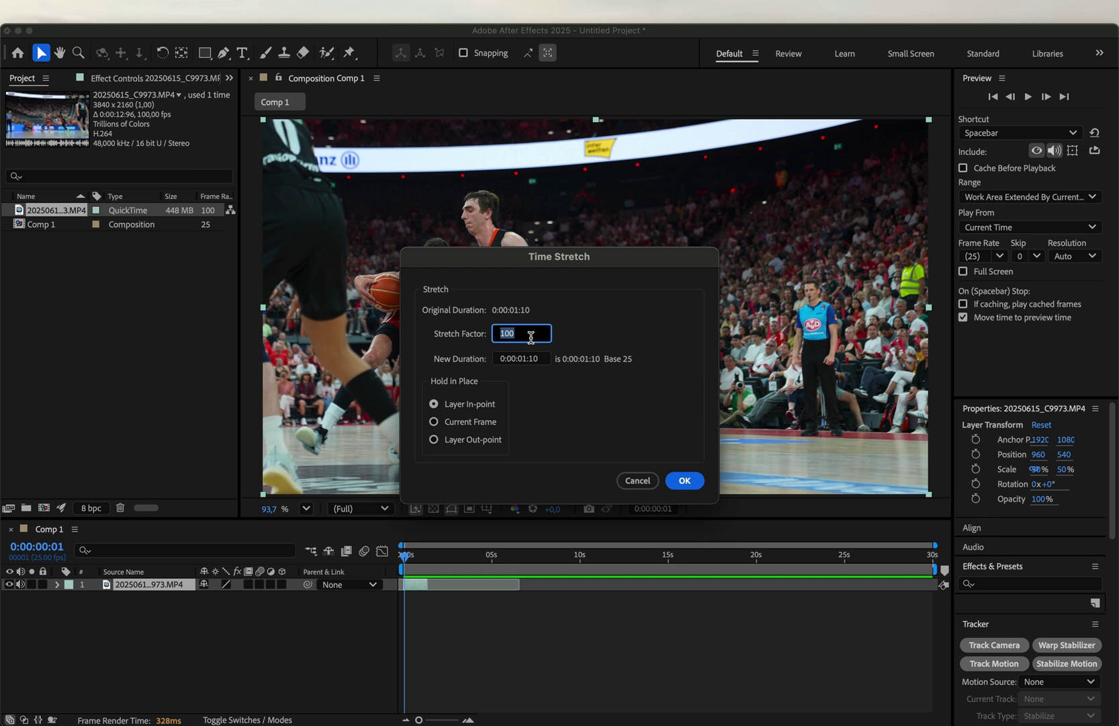
{"action": "type", "text": "1000"}
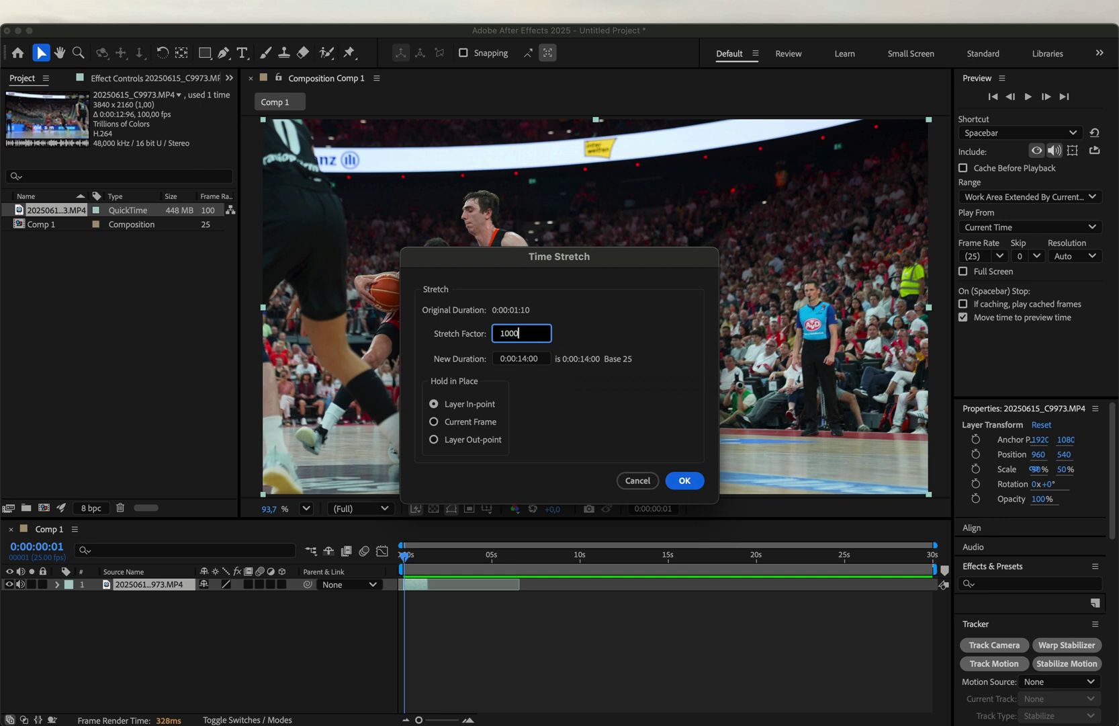
{"action": "left_click", "coordinate": [685, 480]}
Set the stretched basketball layer's Frame Blending to Pixel Motion
{"action": "right_click", "coordinate": [428, 592]}
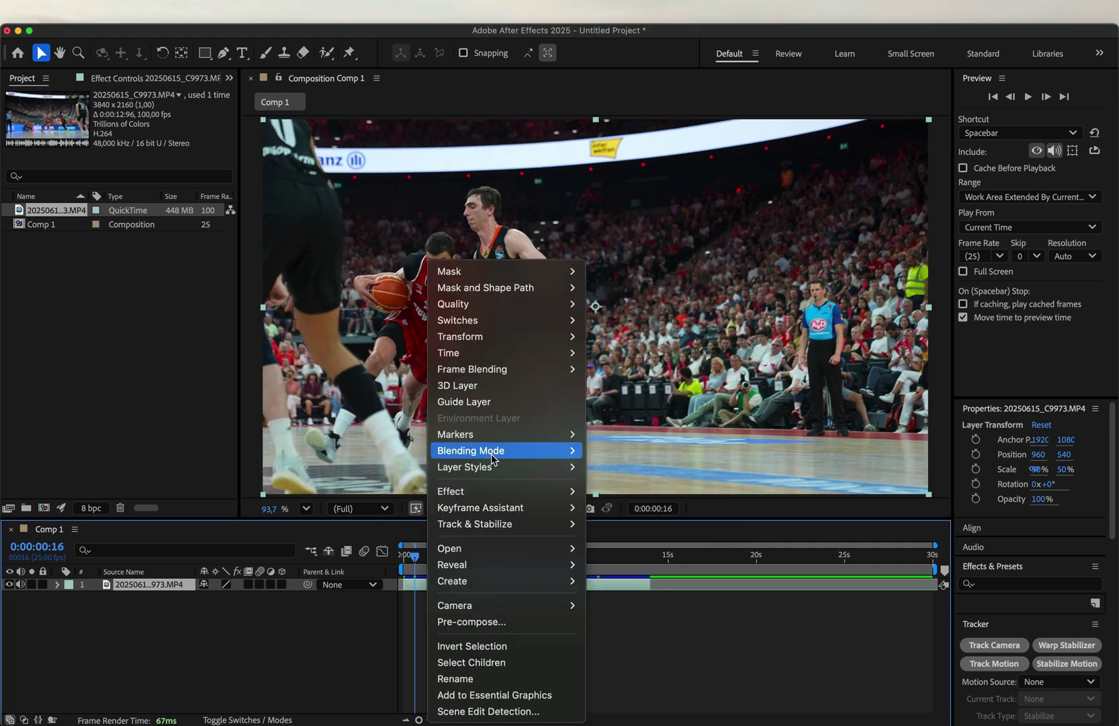
{"action": "mouse_move", "coordinate": [500, 376]}
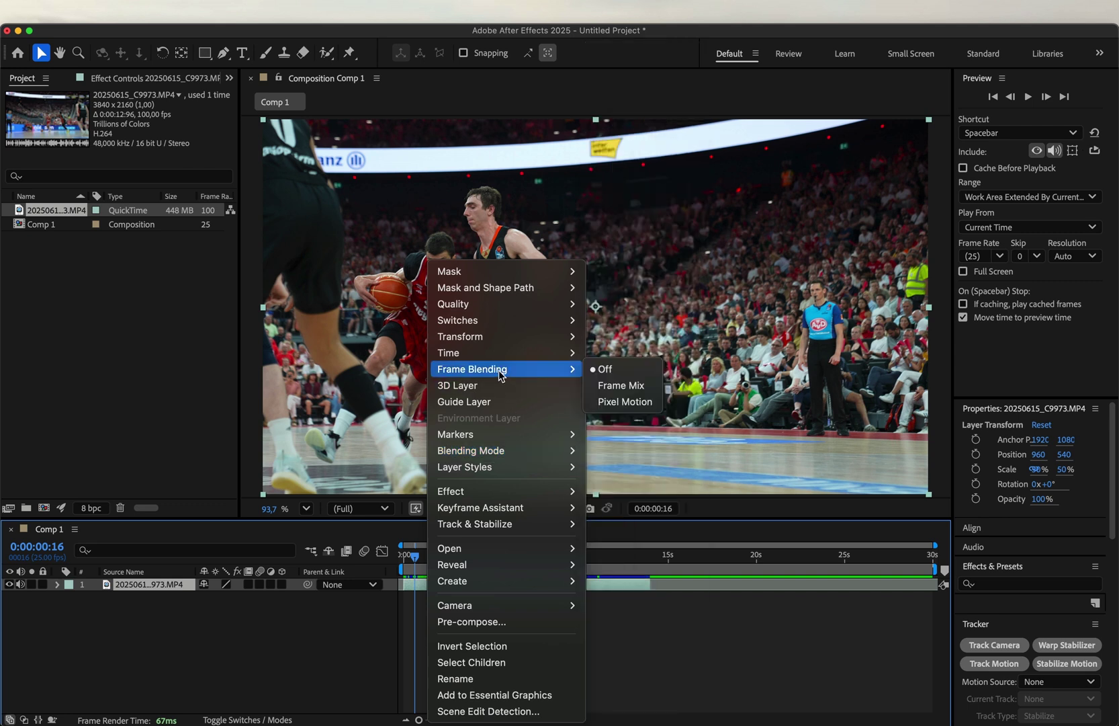
{"action": "left_click", "coordinate": [625, 402]}
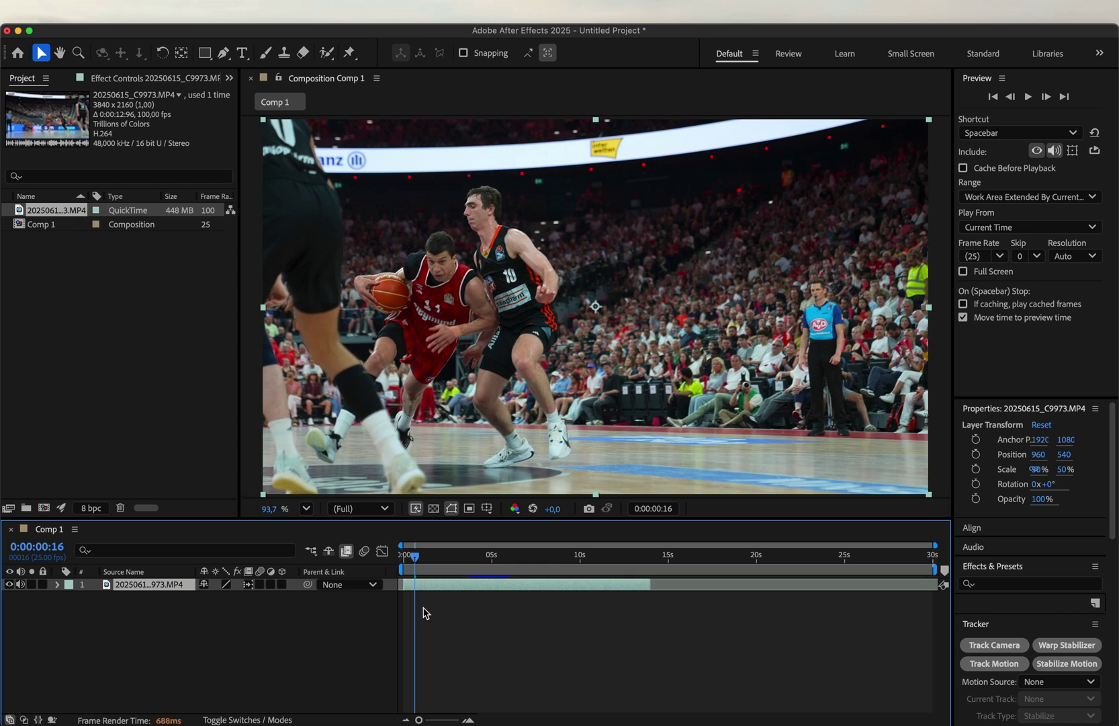